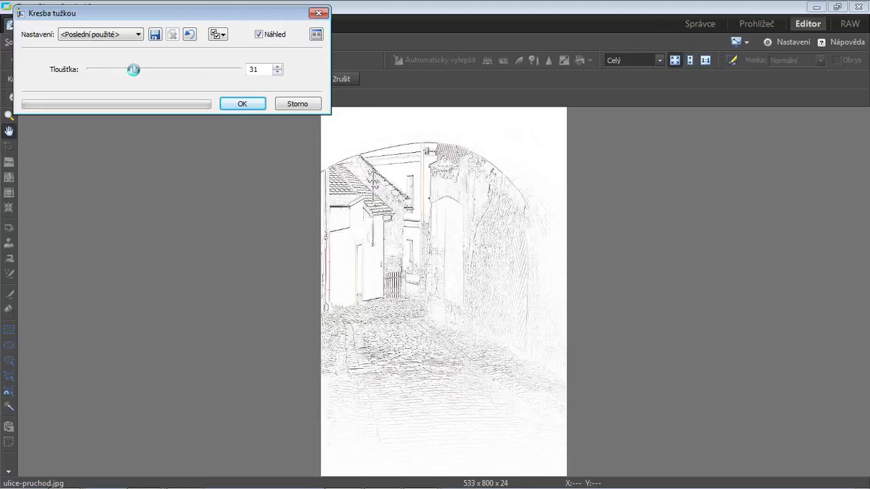
# - Preview the Kresba tužkou effect at thicknesses 1, 92 and 29, and discard it without applying
pyautogui.moveTo(133, 69); pyautogui.dragTo(88, 69)
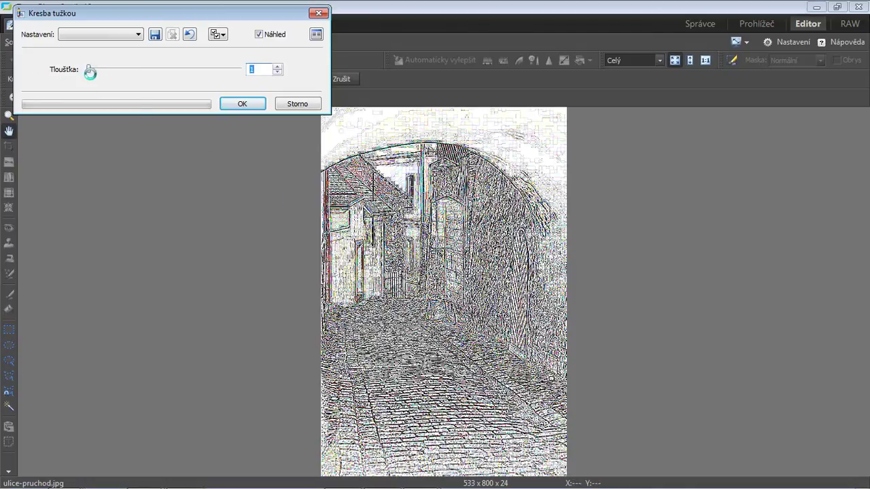
pyautogui.moveTo(89, 70); pyautogui.dragTo(226, 69)
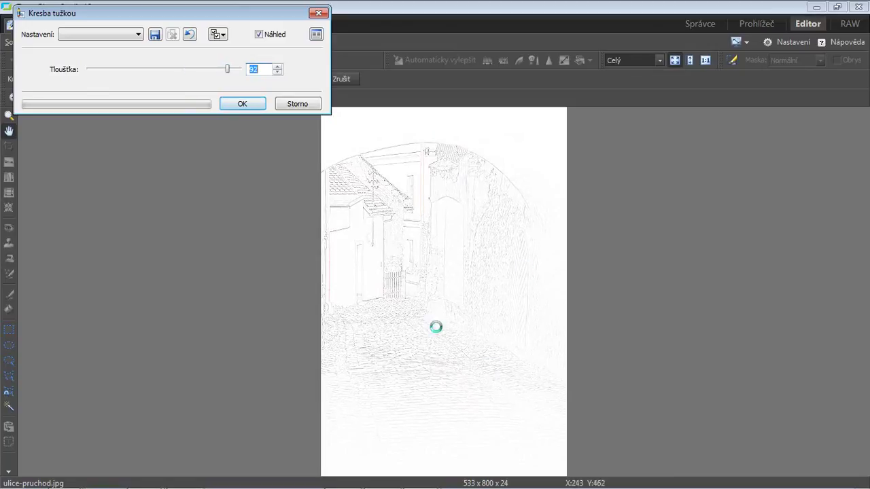
pyautogui.moveTo(227, 70)
pyautogui.mouseDown()
pyautogui.moveTo(235, 69)
pyautogui.moveTo(115, 70)
pyautogui.moveTo(131, 69)
pyautogui.mouseUp()
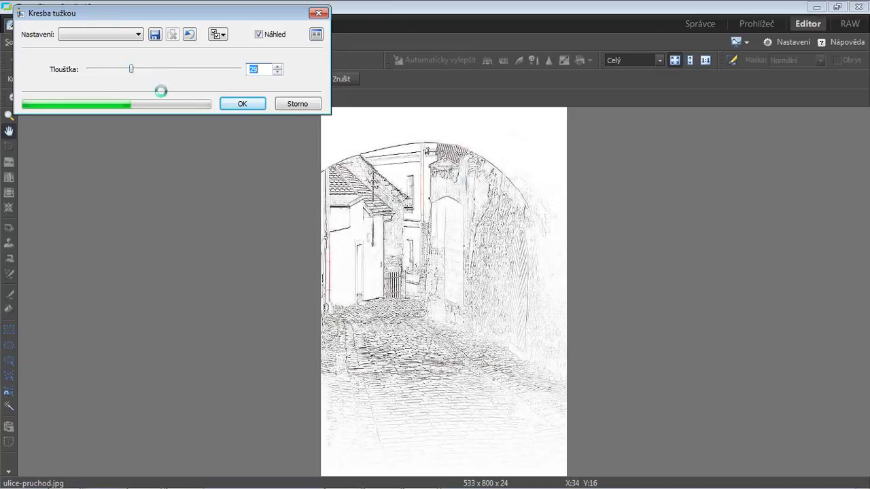
pyautogui.click(302, 105)
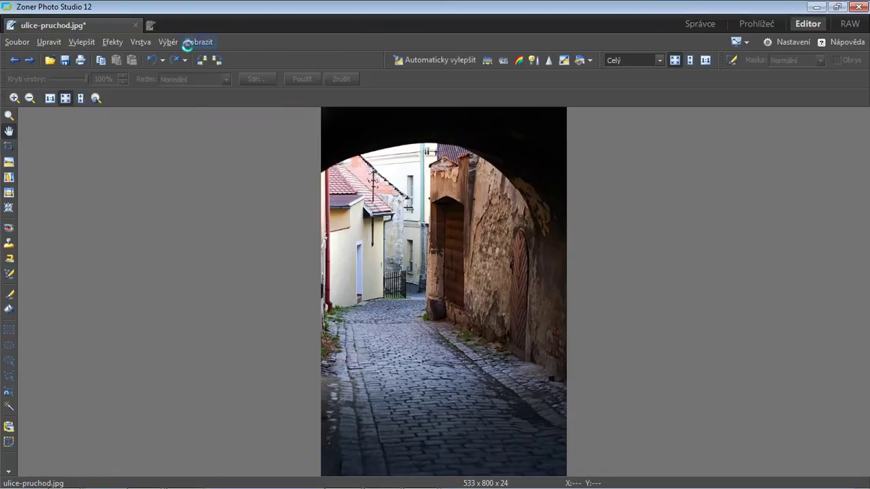
# - Preview the Olejomalba effect on the photo with brush thicknesses 4 and 3, and discard it without applying
pyautogui.click(117, 42)
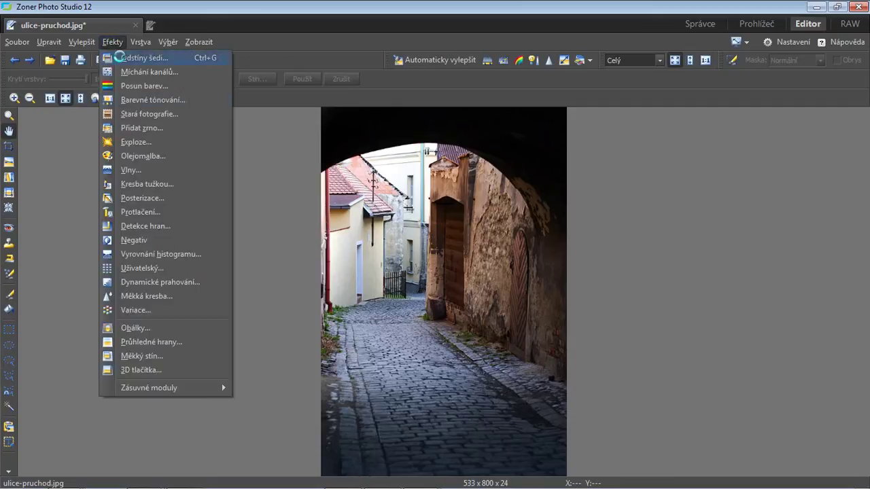
pyautogui.click(144, 157)
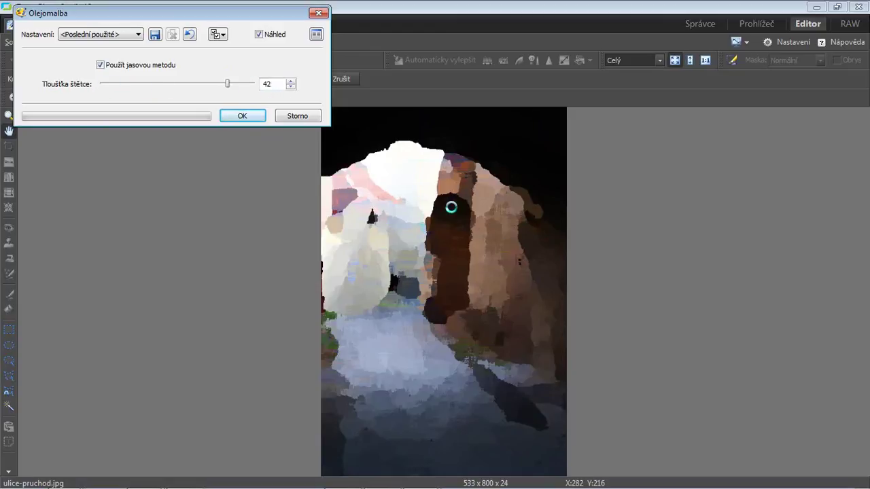
pyautogui.moveTo(228, 82); pyautogui.dragTo(110, 85)
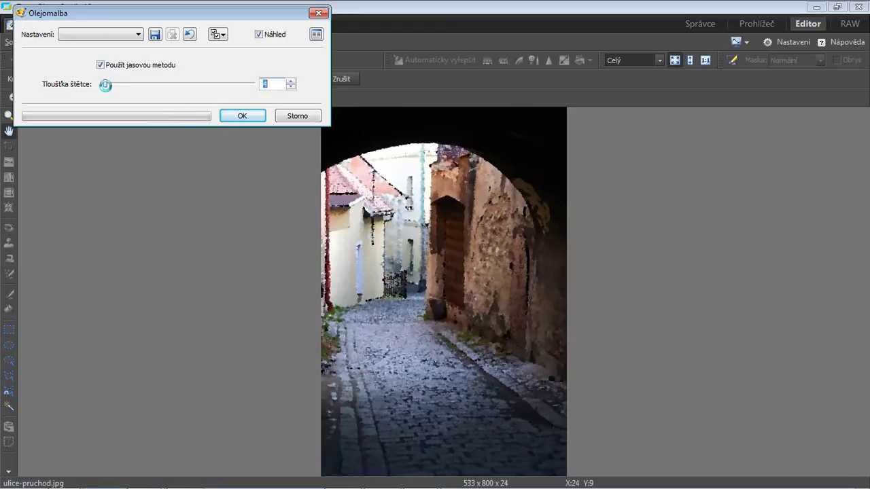
pyautogui.moveTo(105, 84); pyautogui.dragTo(101, 84)
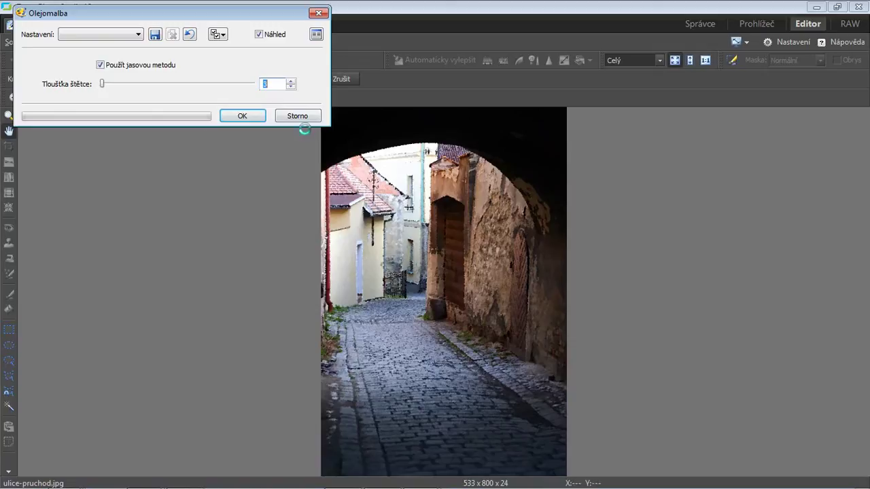
pyautogui.click(294, 117)
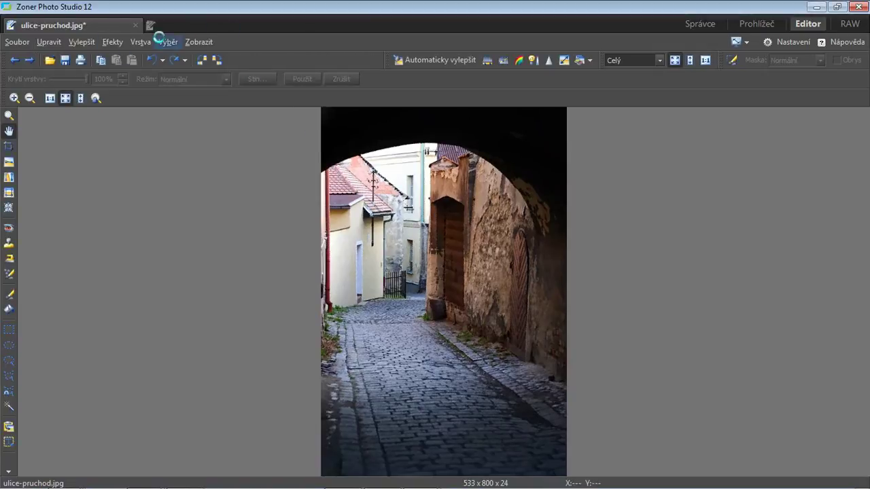
# - Apply the Negativ effect to the photo and apply it a second time to restore the original colours
pyautogui.click(114, 42)
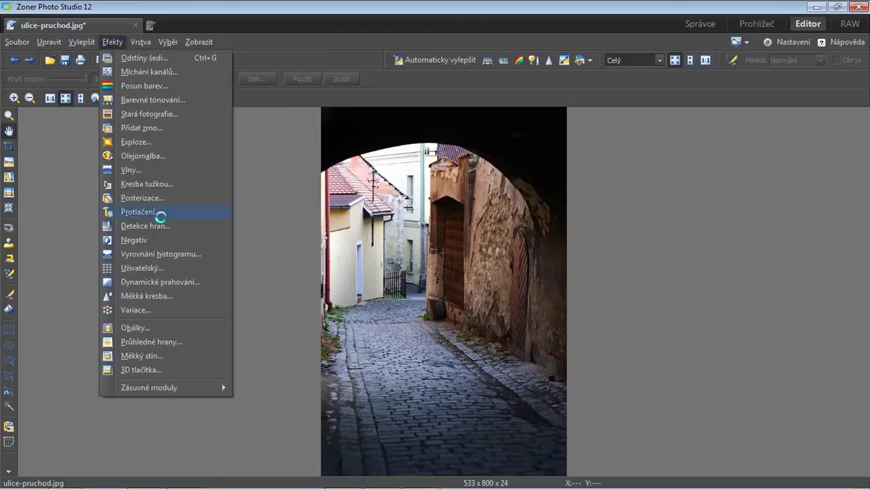
pyautogui.click(136, 240)
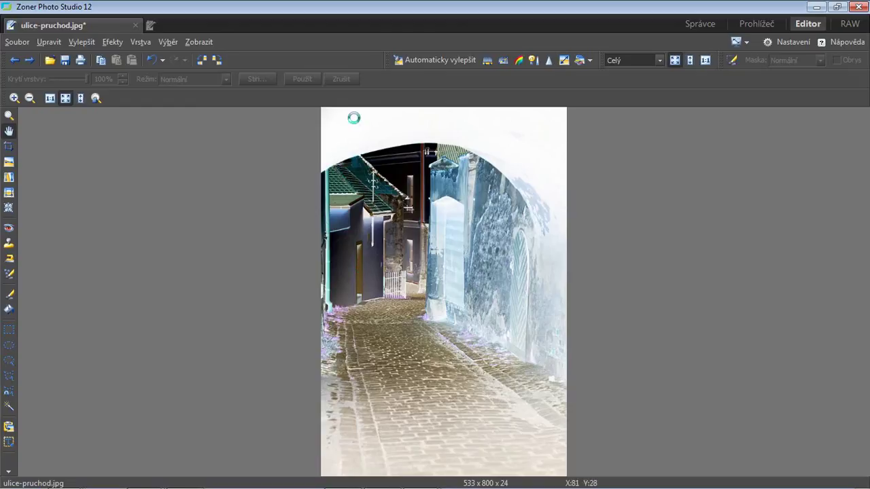
pyautogui.click(112, 42)
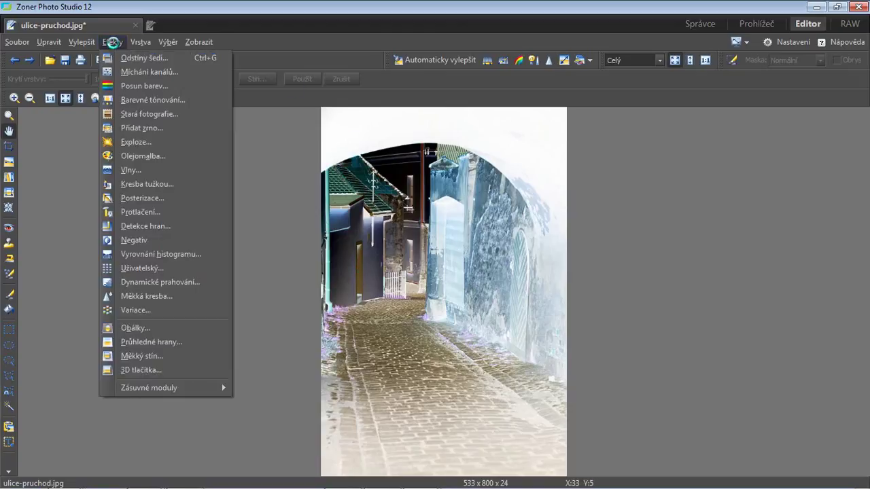
pyautogui.click(143, 237)
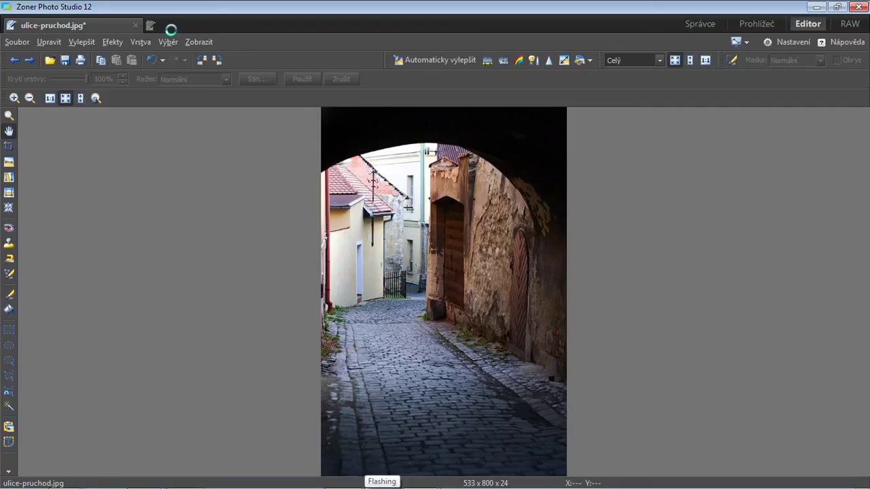
# - Start the Barevné tónování effect, move its dialog clear of the photo and set the gradient's start colour to green #1EF05A
pyautogui.click(111, 42)
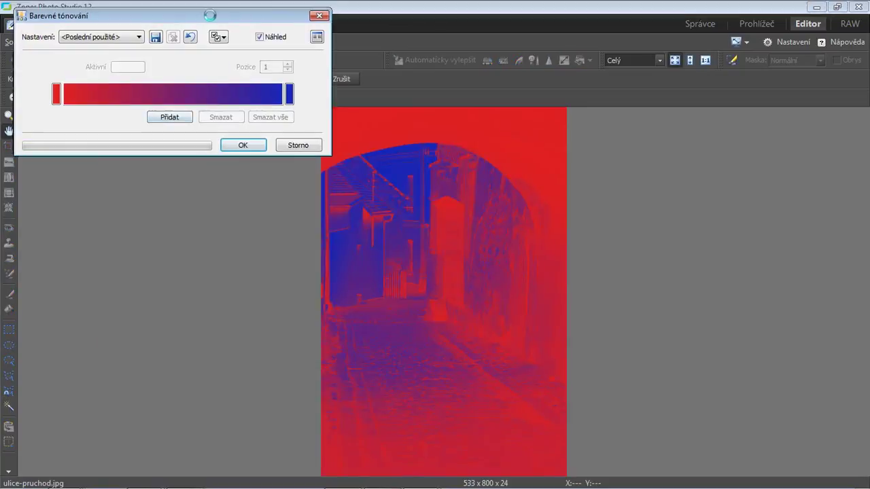
pyautogui.moveTo(209, 14); pyautogui.dragTo(729, 26)
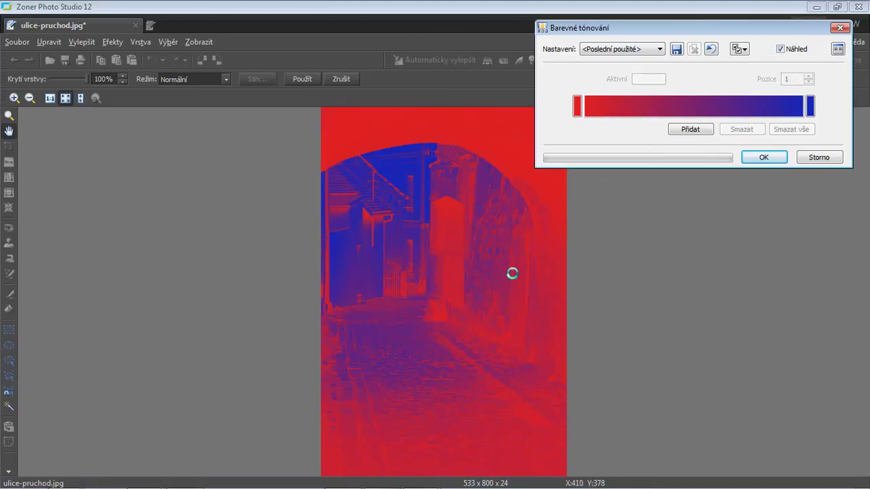
pyautogui.doubleClick(576, 104)
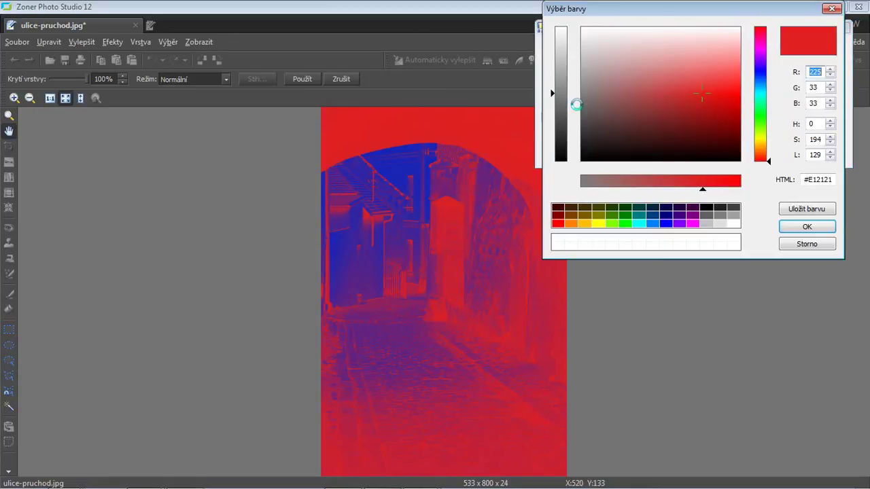
pyautogui.moveTo(754, 109); pyautogui.dragTo(759, 109)
pyautogui.moveTo(697, 85); pyautogui.dragTo(720, 89)
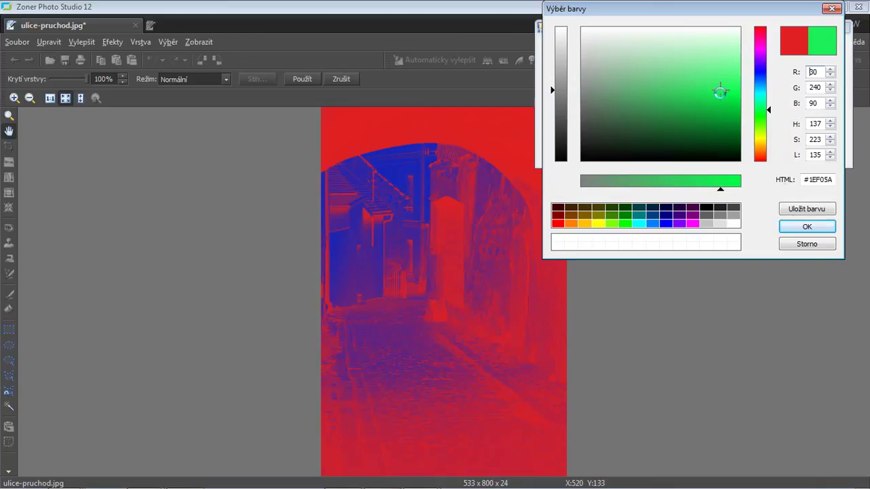
pyautogui.click(808, 227)
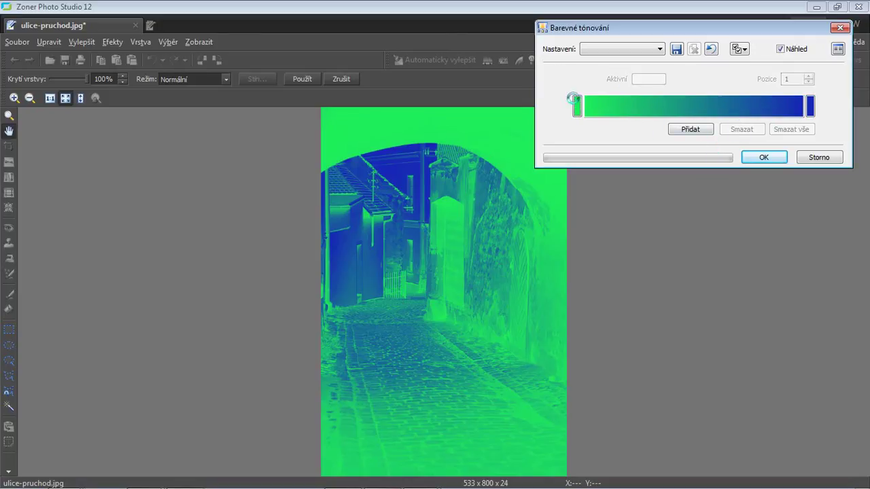
# - Change the start colour of the toning gradient to yellow #F1FA44
pyautogui.doubleClick(576, 107)
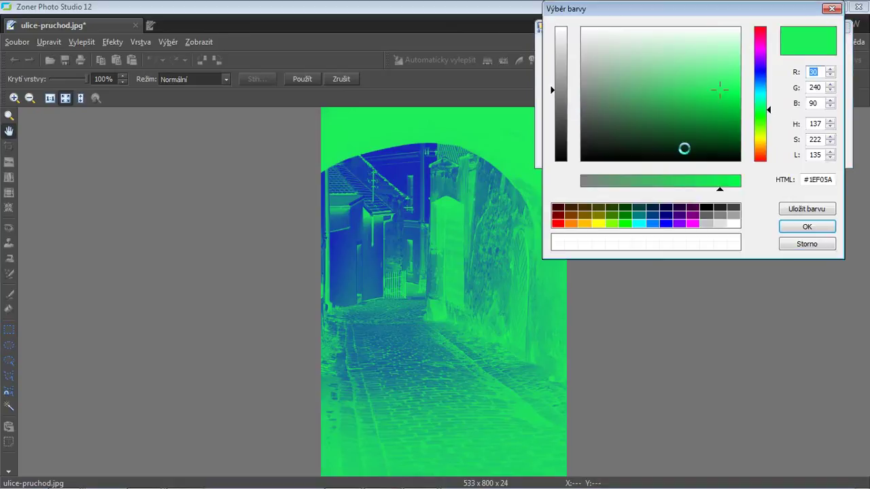
pyautogui.click(759, 138)
pyautogui.moveTo(719, 87)
pyautogui.mouseDown()
pyautogui.moveTo(722, 74)
pyautogui.moveTo(731, 76)
pyautogui.mouseUp()
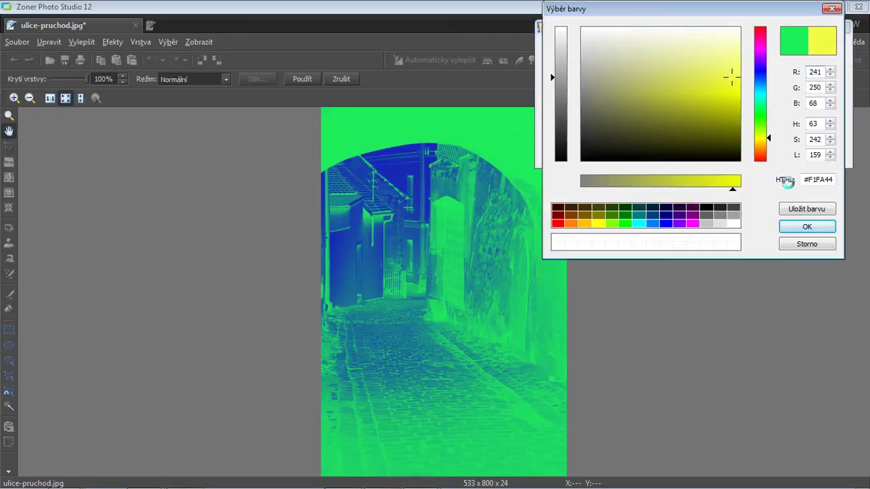
pyautogui.click(806, 226)
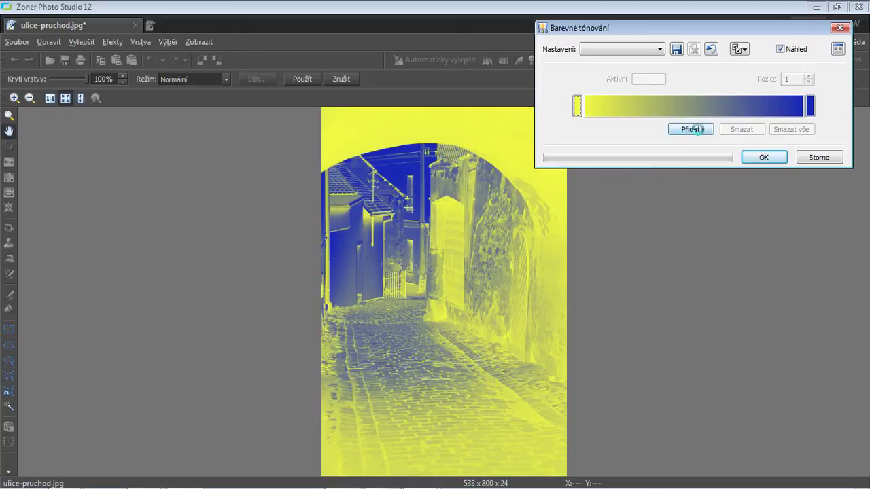
# - Add a red #D30F0F stop to the toning gradient and try it at positions 77 and 16 before settling on 20
pyautogui.click(691, 129)
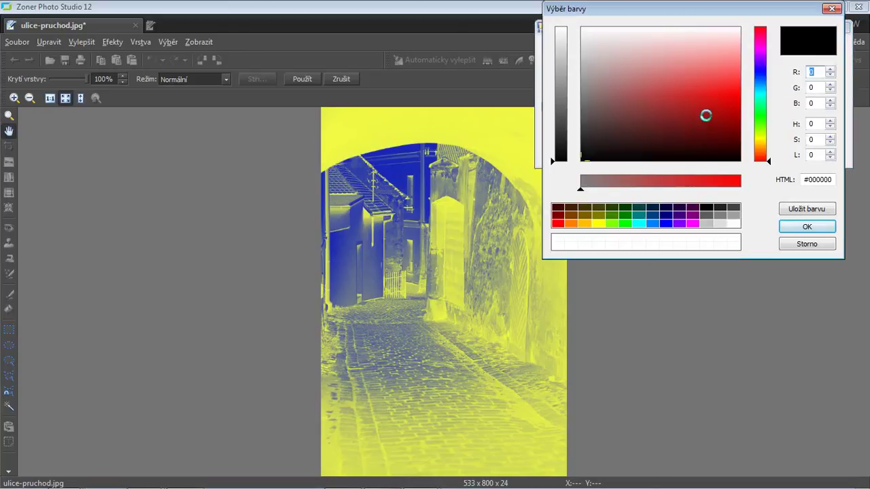
pyautogui.moveTo(689, 75); pyautogui.dragTo(719, 102)
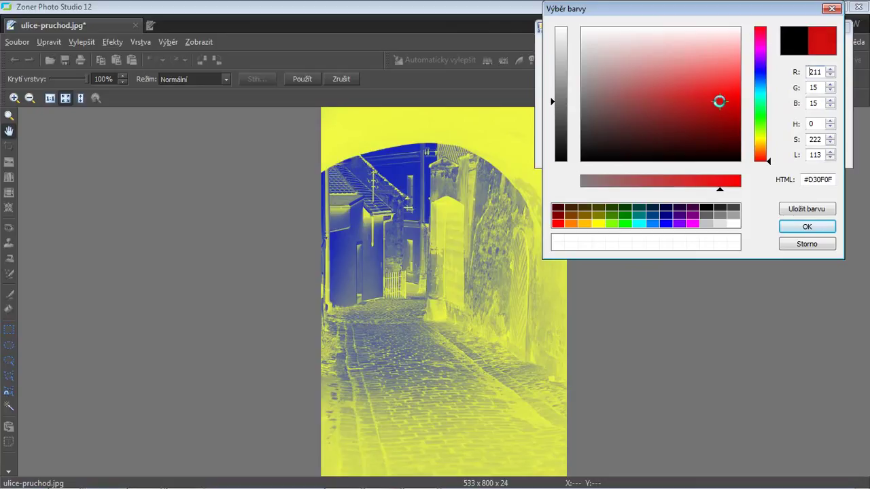
pyautogui.click(806, 226)
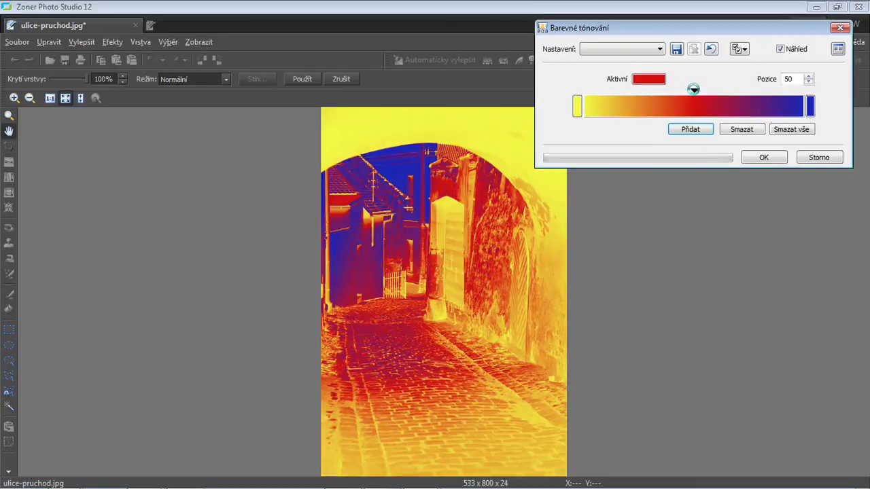
pyautogui.moveTo(693, 89); pyautogui.dragTo(753, 92)
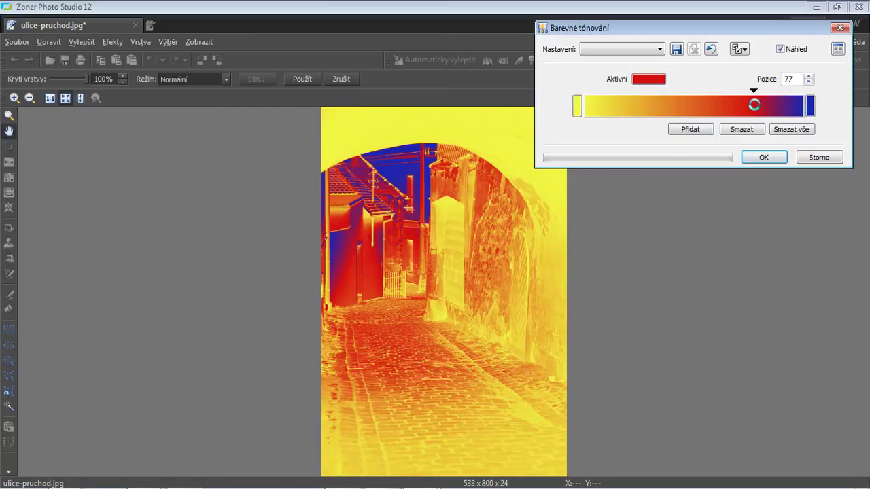
pyautogui.moveTo(754, 87); pyautogui.dragTo(618, 94)
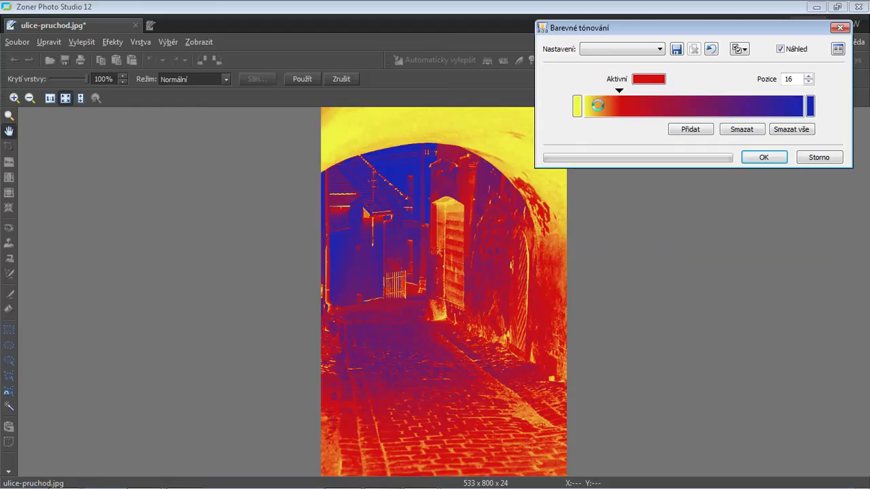
pyautogui.moveTo(620, 89); pyautogui.dragTo(627, 90)
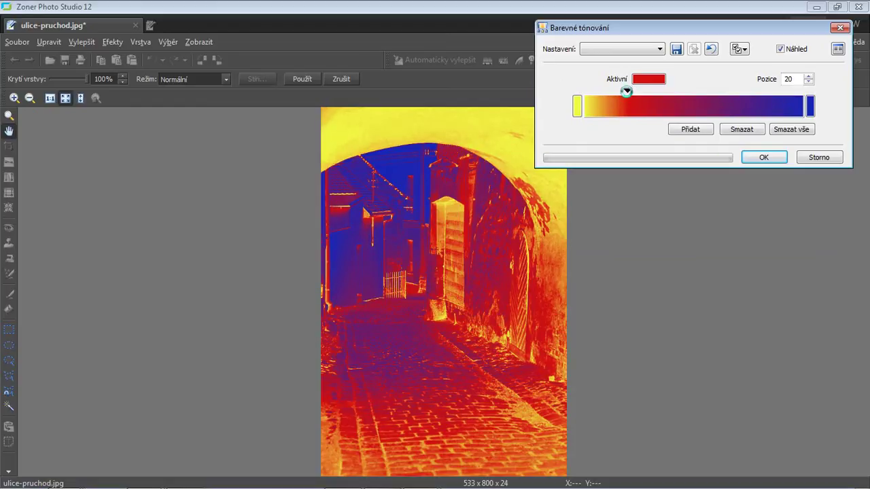
# - Add an amber #FACB30 stop at position 57 beside the shifted red stop, and discard the colour toning
pyautogui.click(690, 130)
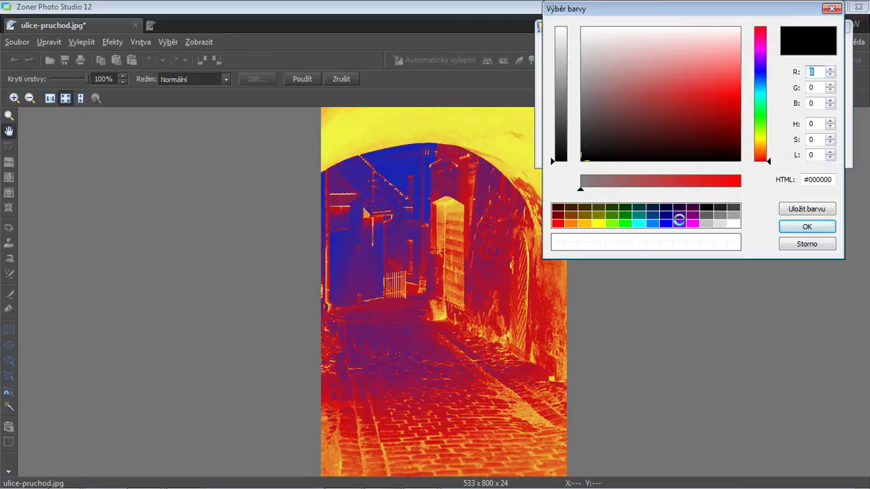
pyautogui.click(584, 223)
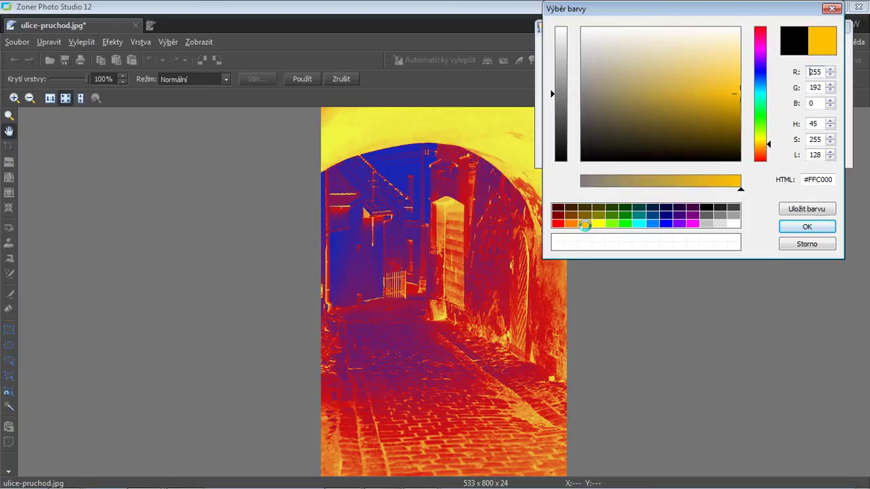
pyautogui.click(738, 89)
pyautogui.moveTo(737, 89); pyautogui.dragTo(732, 82)
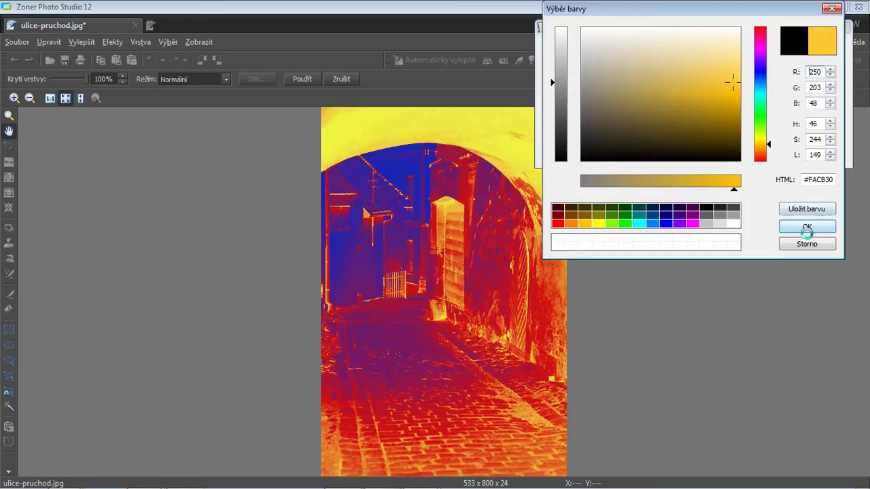
pyautogui.click(807, 226)
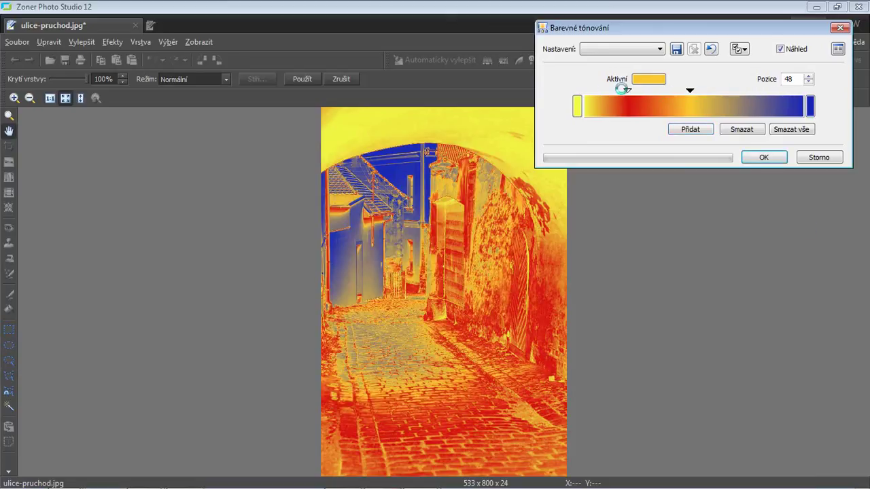
pyautogui.moveTo(625, 90); pyautogui.dragTo(708, 92)
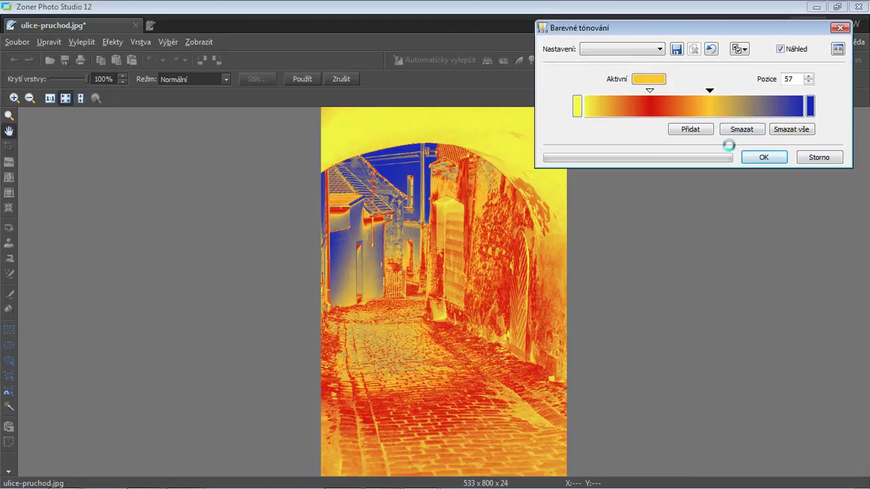
pyautogui.click(819, 158)
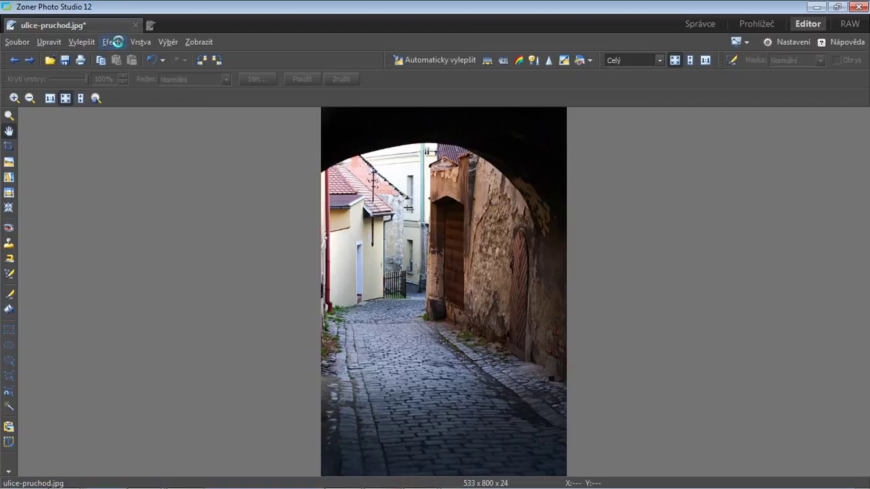
# - Start the Protlačení effect, move its dialog clear of the photo and try sizes 5 and 219 before settling on 118
pyautogui.click(114, 42)
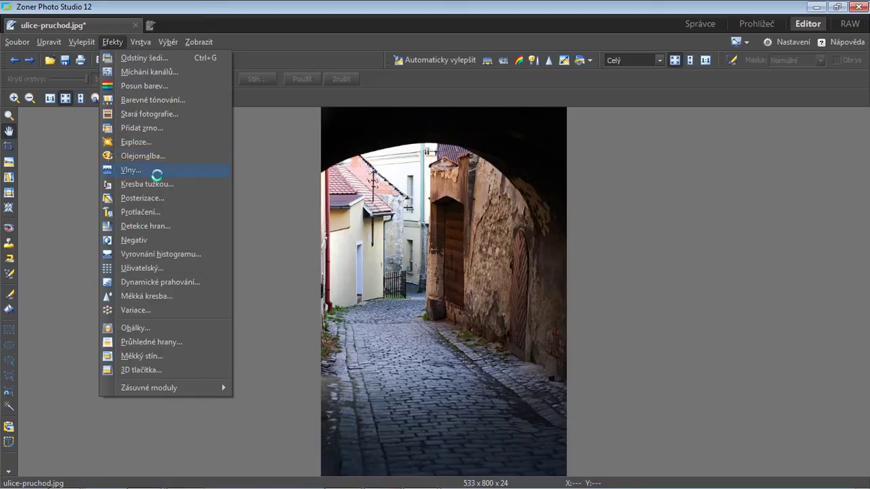
pyautogui.click(143, 212)
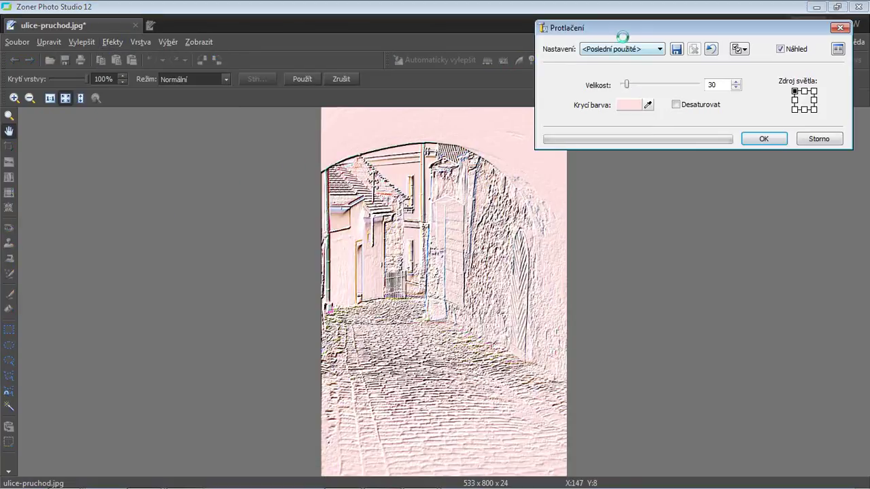
pyautogui.moveTo(624, 30); pyautogui.dragTo(769, 27)
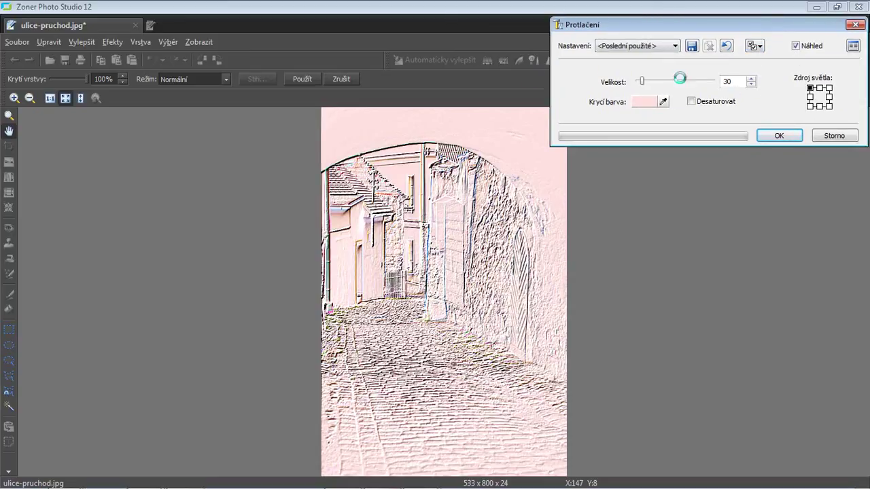
pyautogui.moveTo(631, 81)
pyautogui.mouseDown()
pyautogui.moveTo(623, 81)
pyautogui.moveTo(638, 81)
pyautogui.mouseUp()
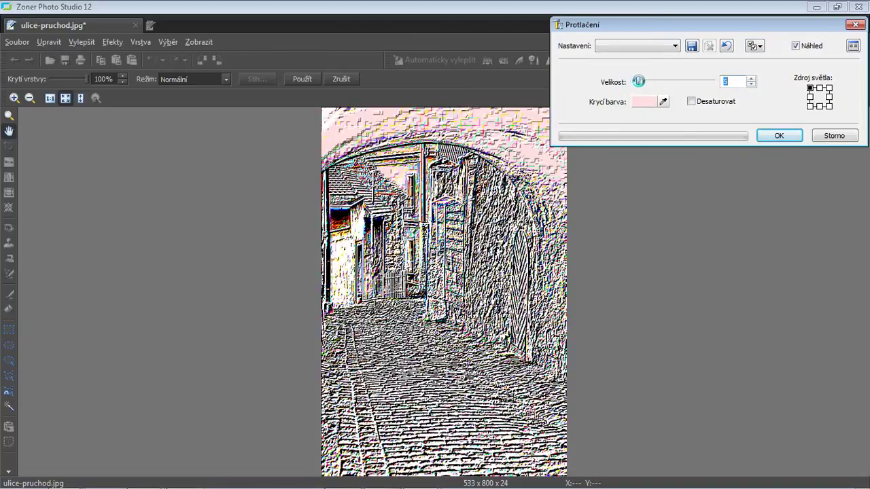
pyautogui.moveTo(638, 81); pyautogui.dragTo(669, 83)
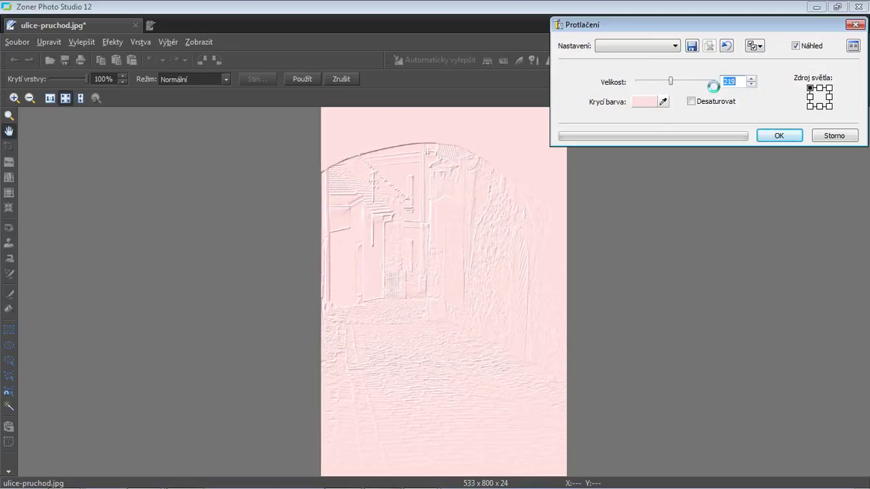
pyautogui.moveTo(670, 81); pyautogui.dragTo(655, 81)
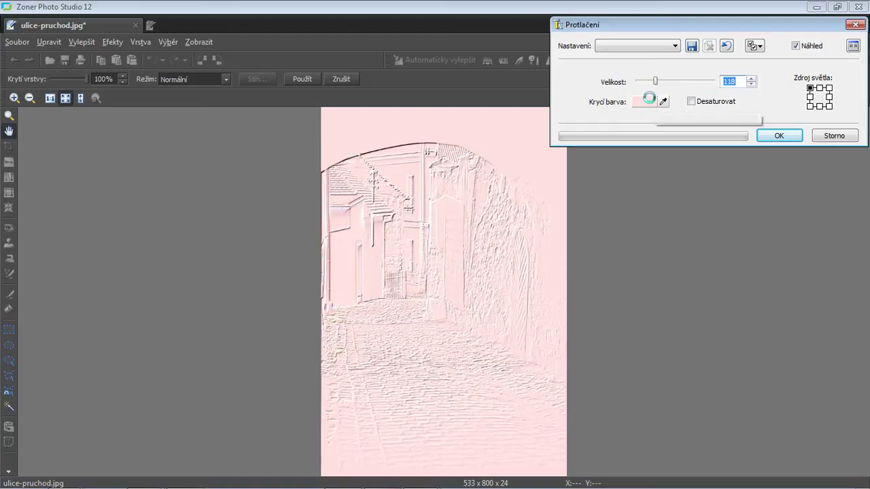
# - Change the embossing's cover colour to a muted blue-violet #9B9BCD
pyautogui.click(653, 101)
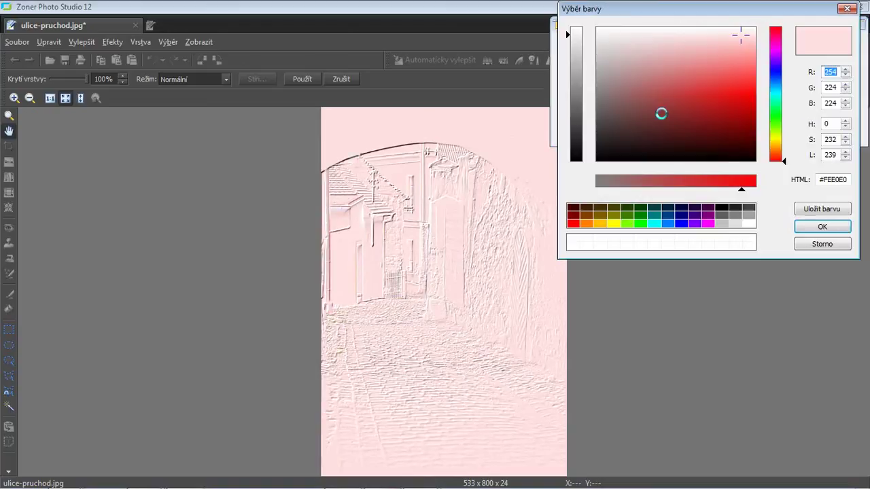
pyautogui.click(776, 71)
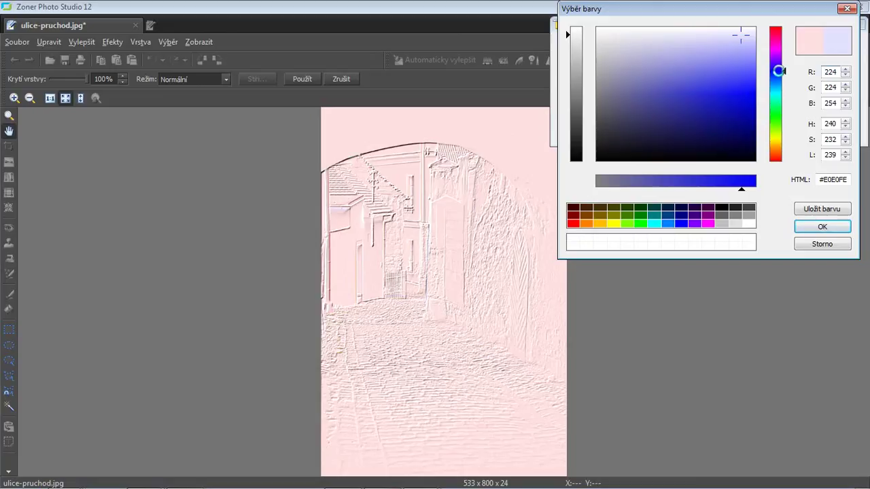
pyautogui.moveTo(733, 34); pyautogui.dragTo(666, 77)
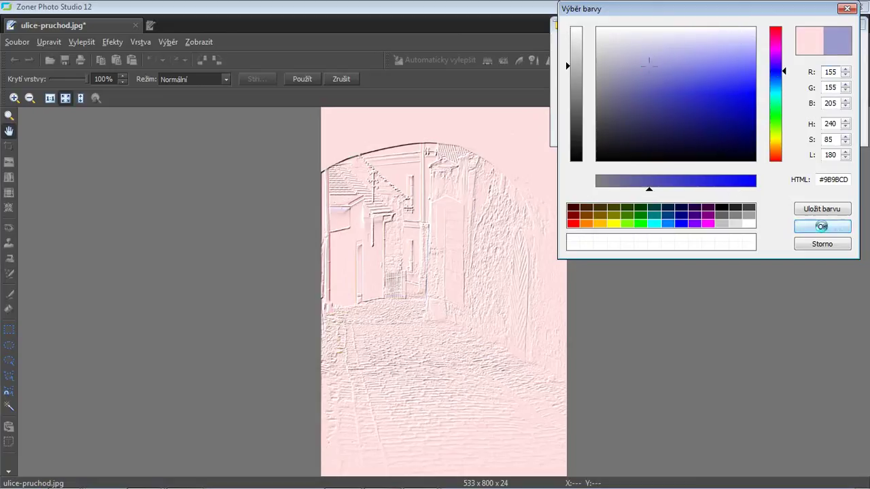
pyautogui.click(822, 226)
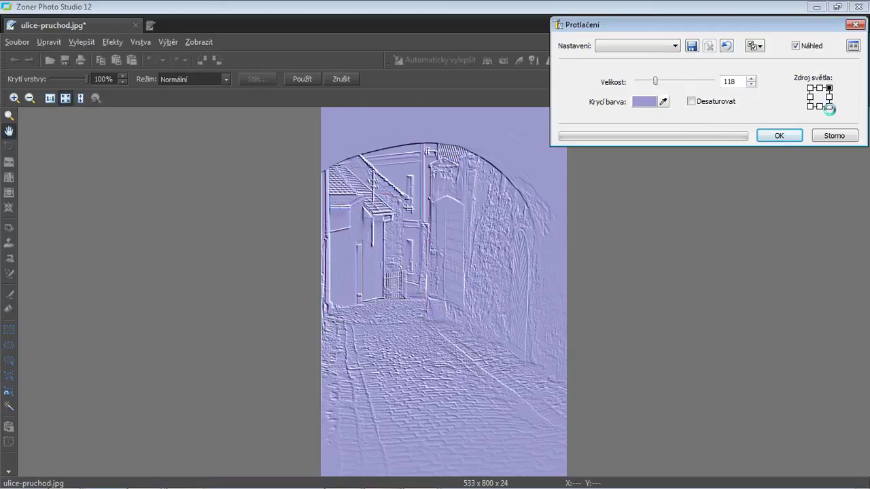
# - Try the embossing's light source from the lower-right, lower-left and upper-left corners, and discard the effect
pyautogui.click(829, 106)
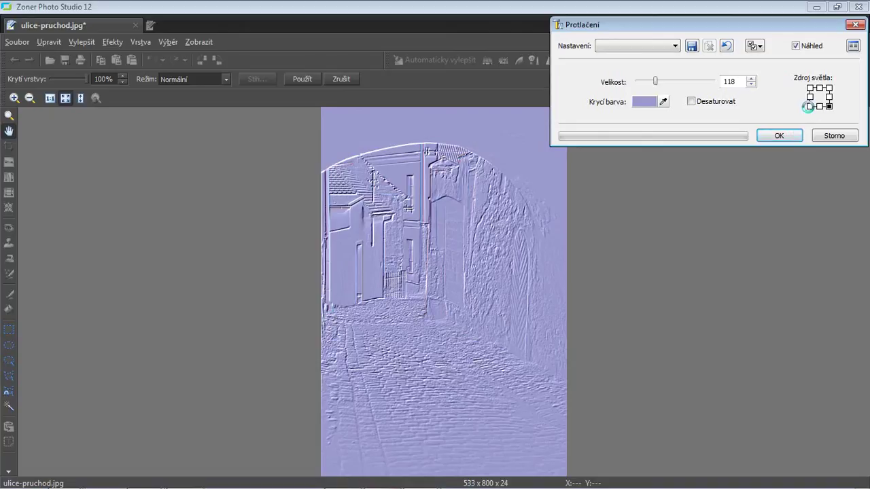
pyautogui.click(809, 106)
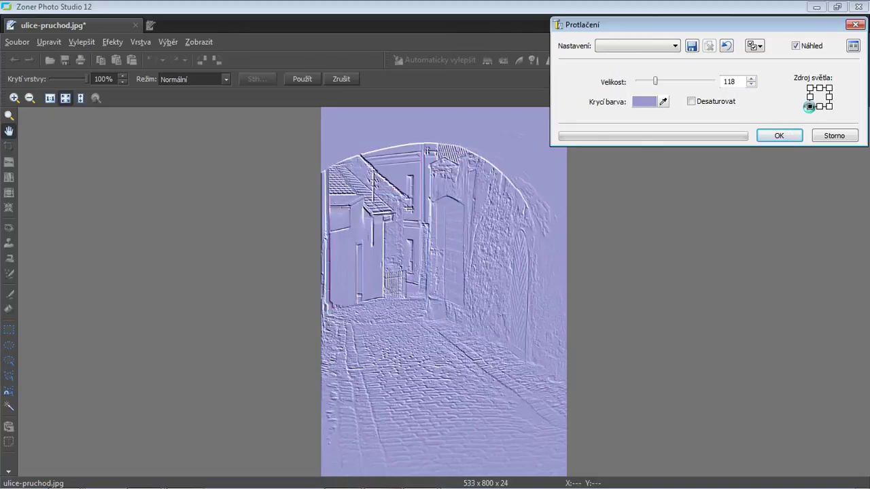
pyautogui.click(809, 87)
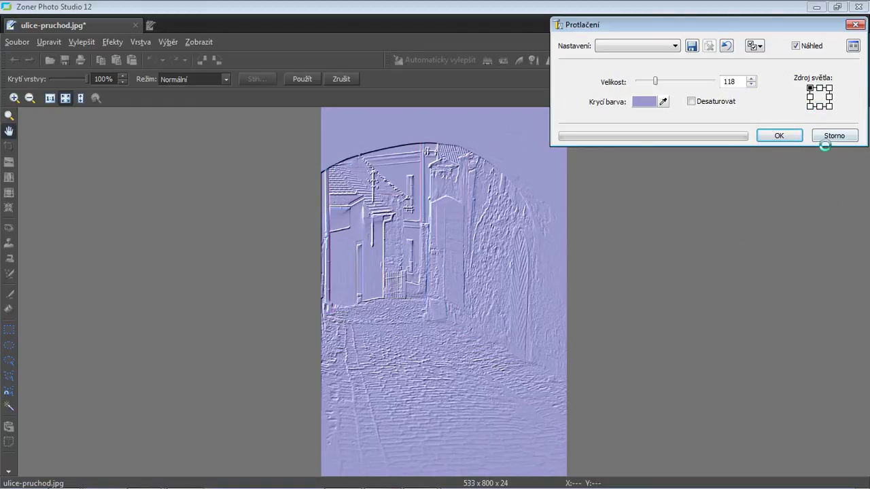
pyautogui.click(834, 136)
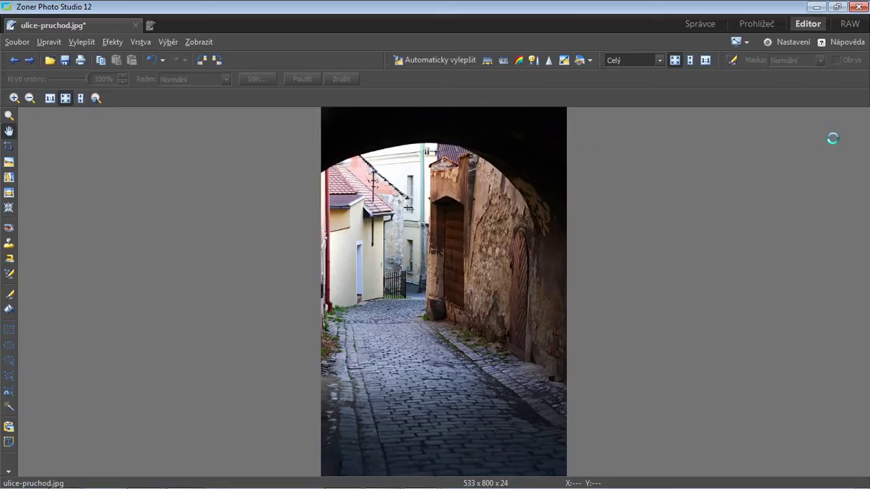